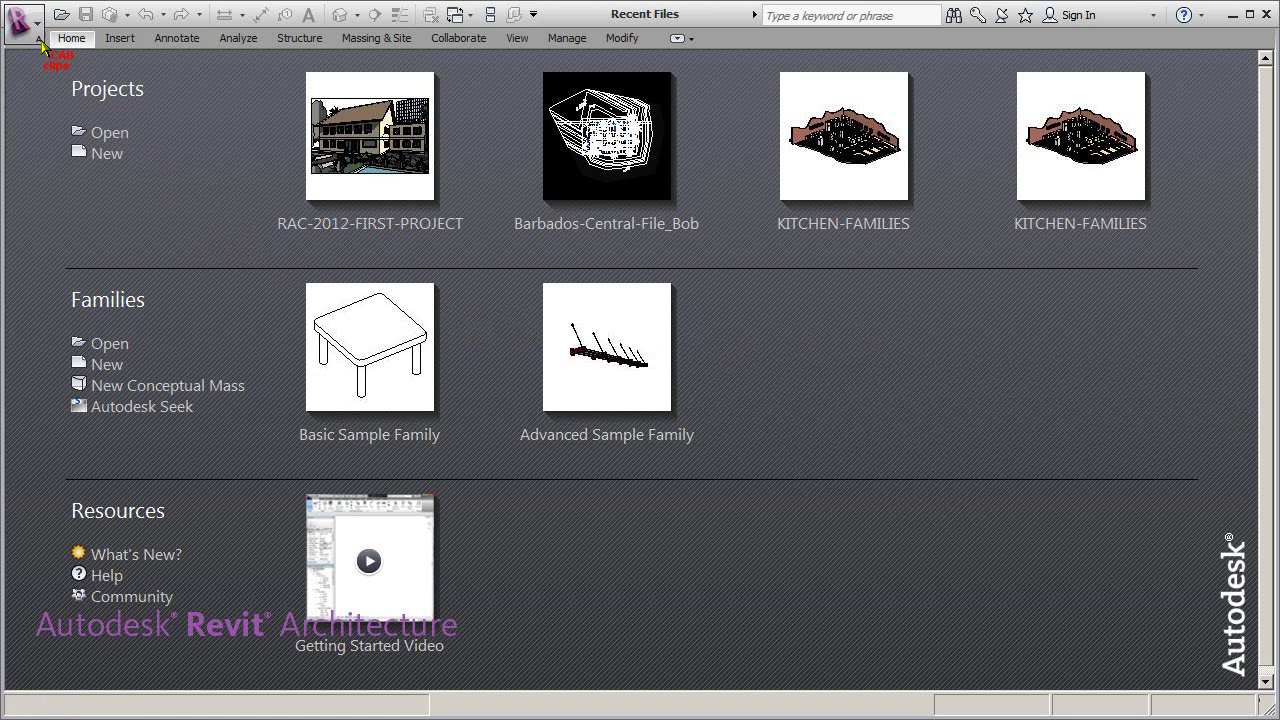
# Go to Options > File Locations and browse for a new default template file
pyautogui.click(18, 21)
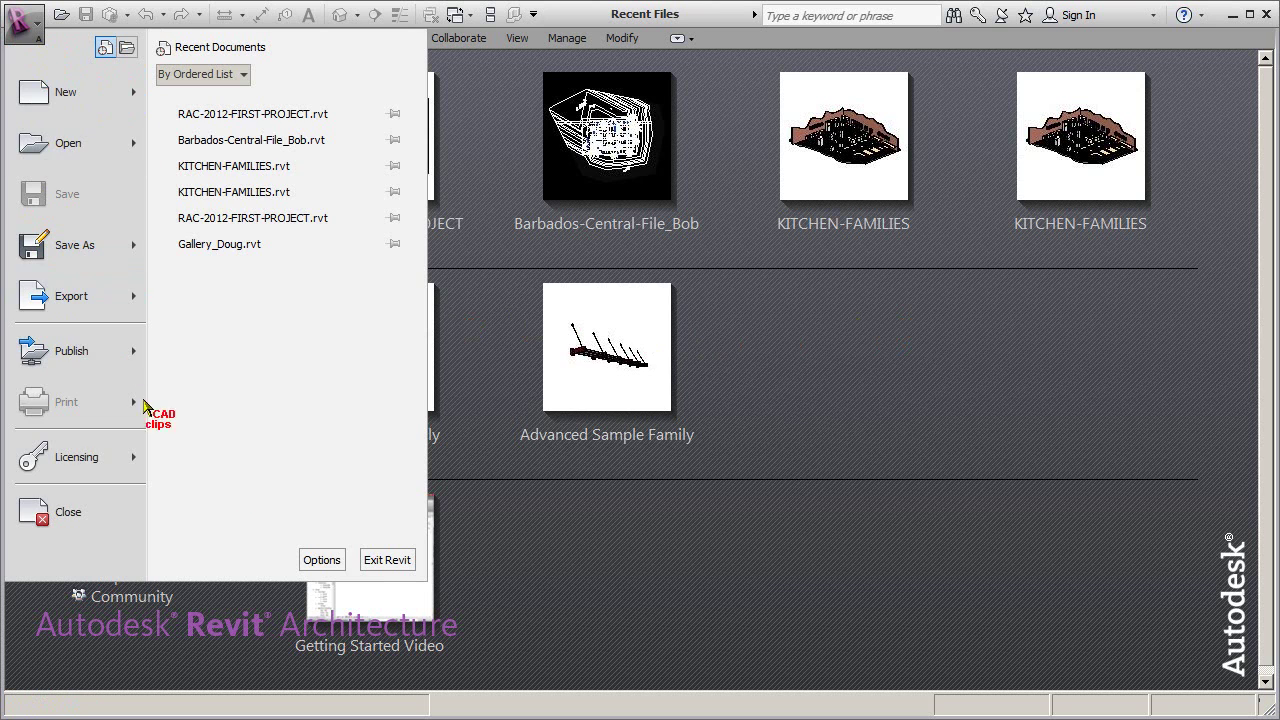
pyautogui.click(333, 560)
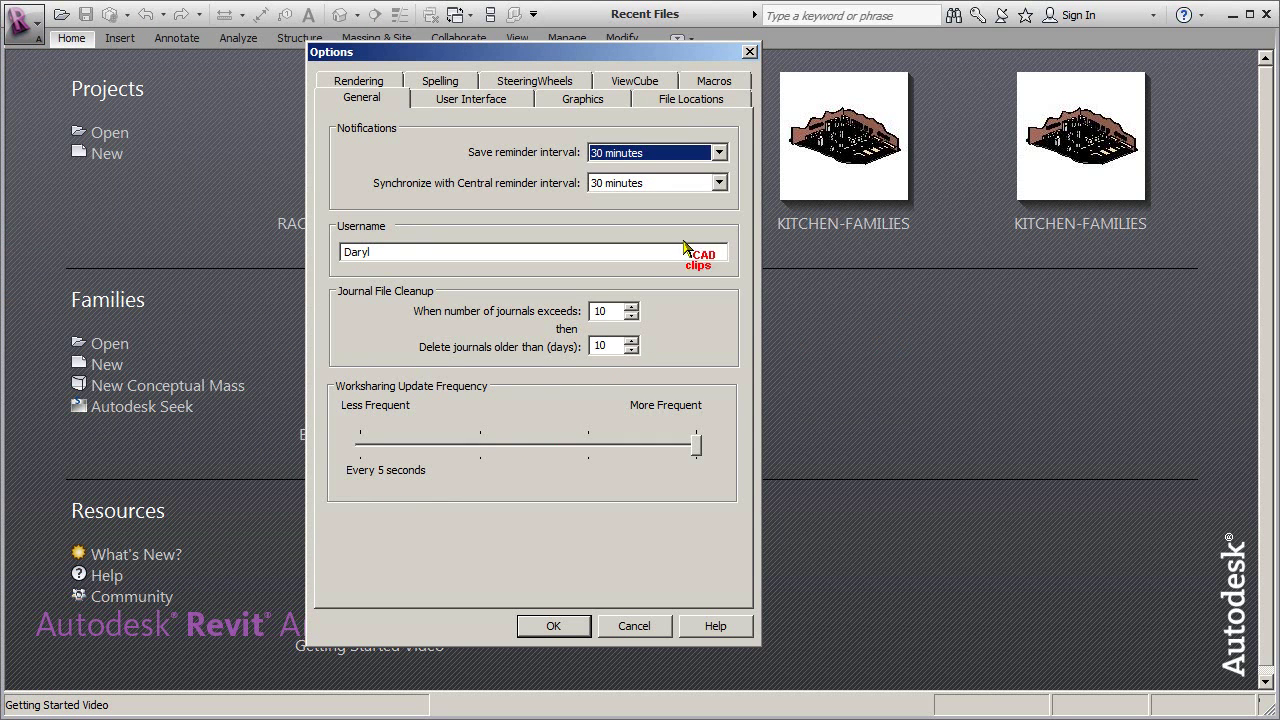
pyautogui.click(667, 100)
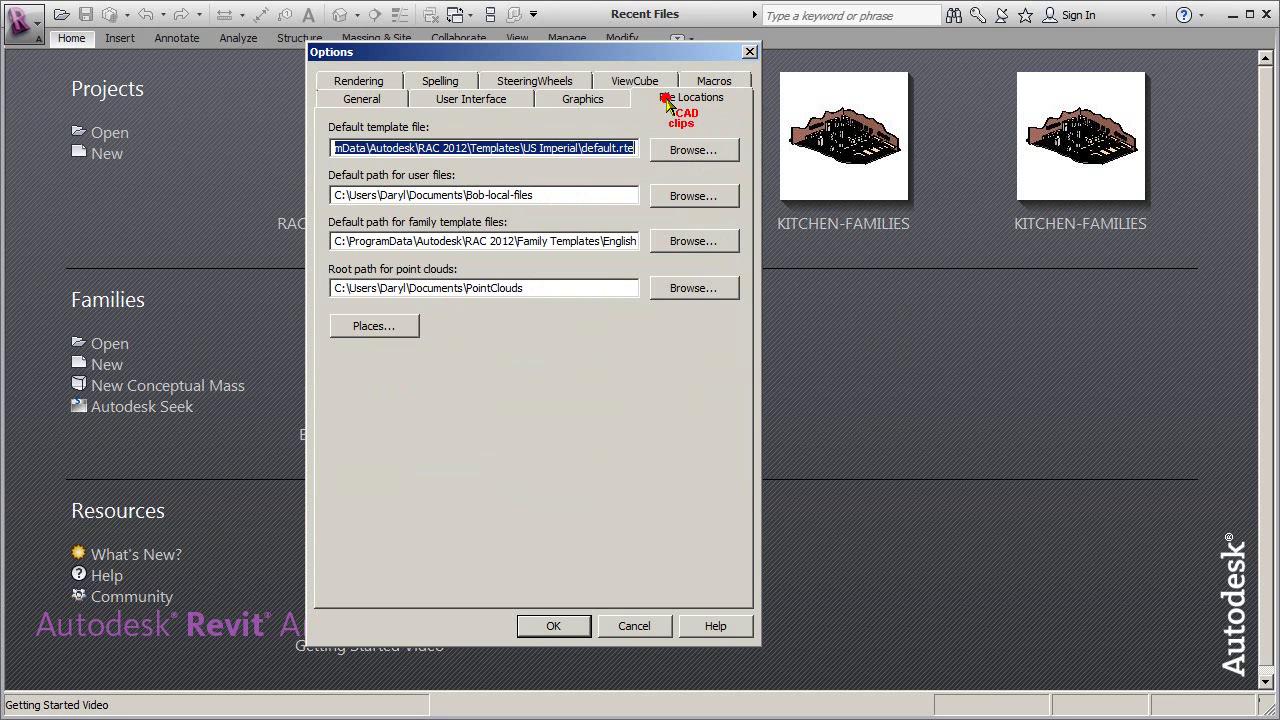
pyautogui.click(596, 149)
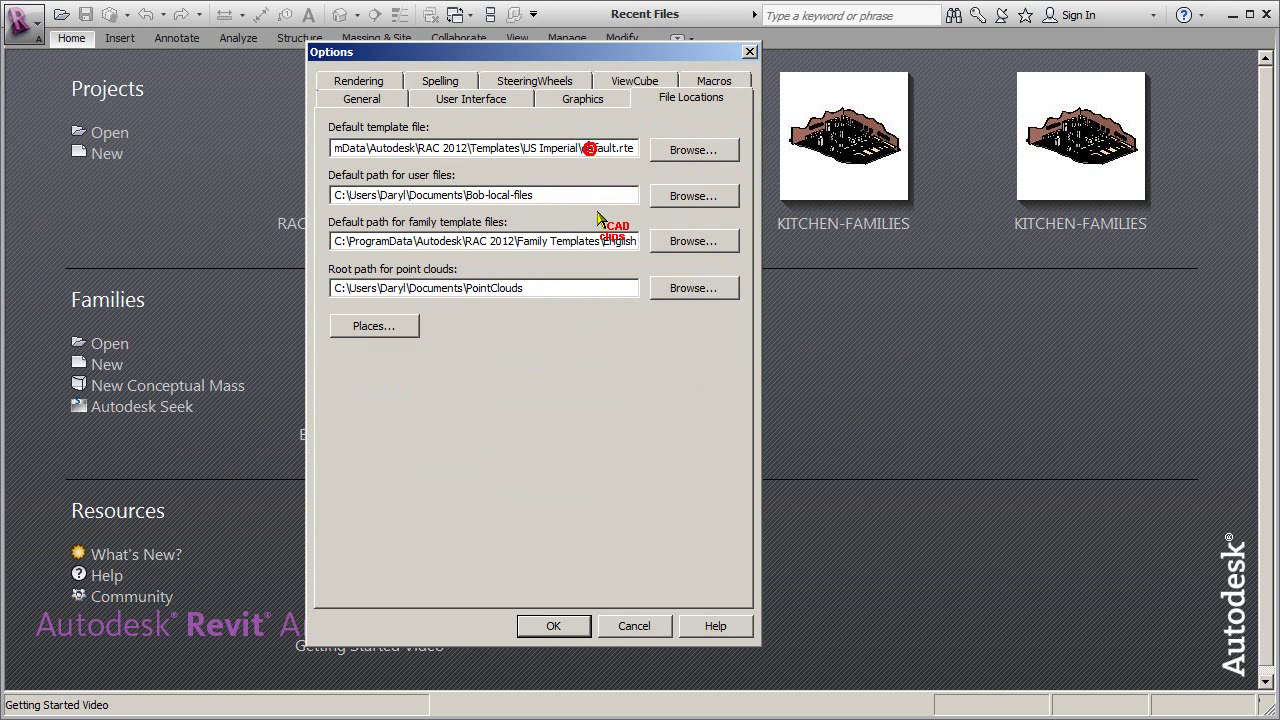
pyautogui.click(698, 150)
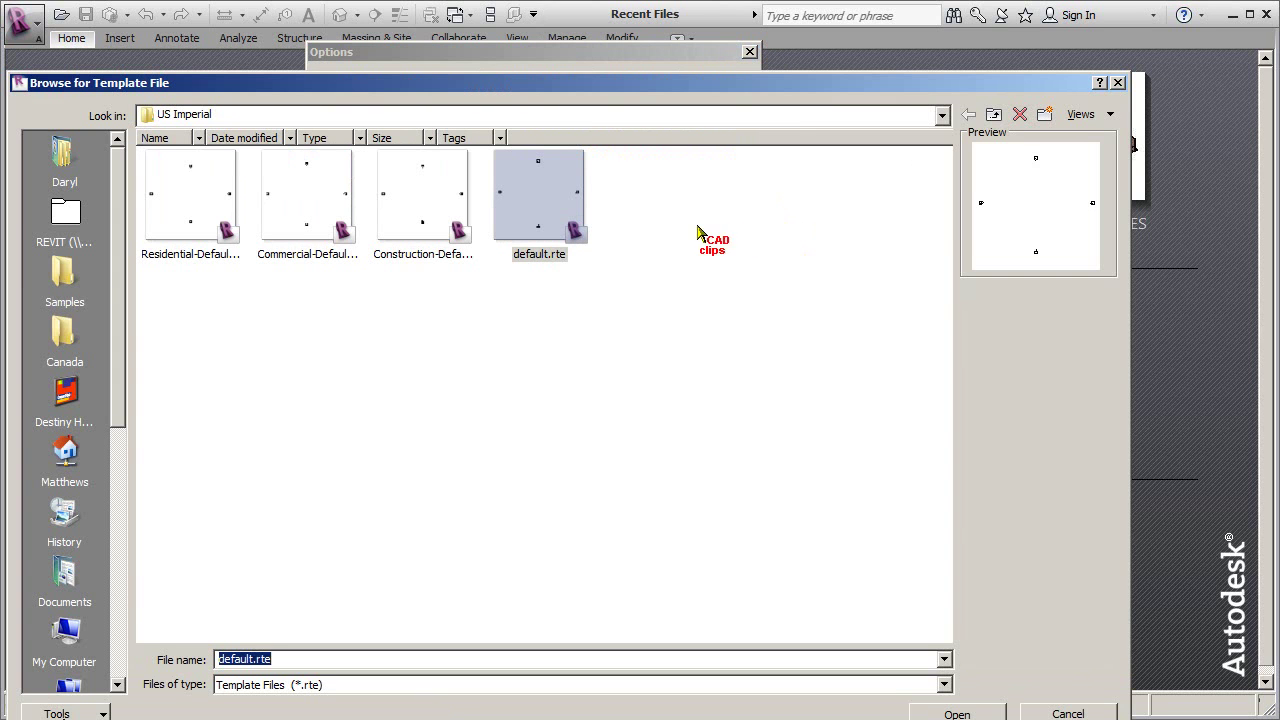
# Switch the template browser to Details view and go up to the Templates folder
pyautogui.click(1106, 115)
pyautogui.click(1095, 152)
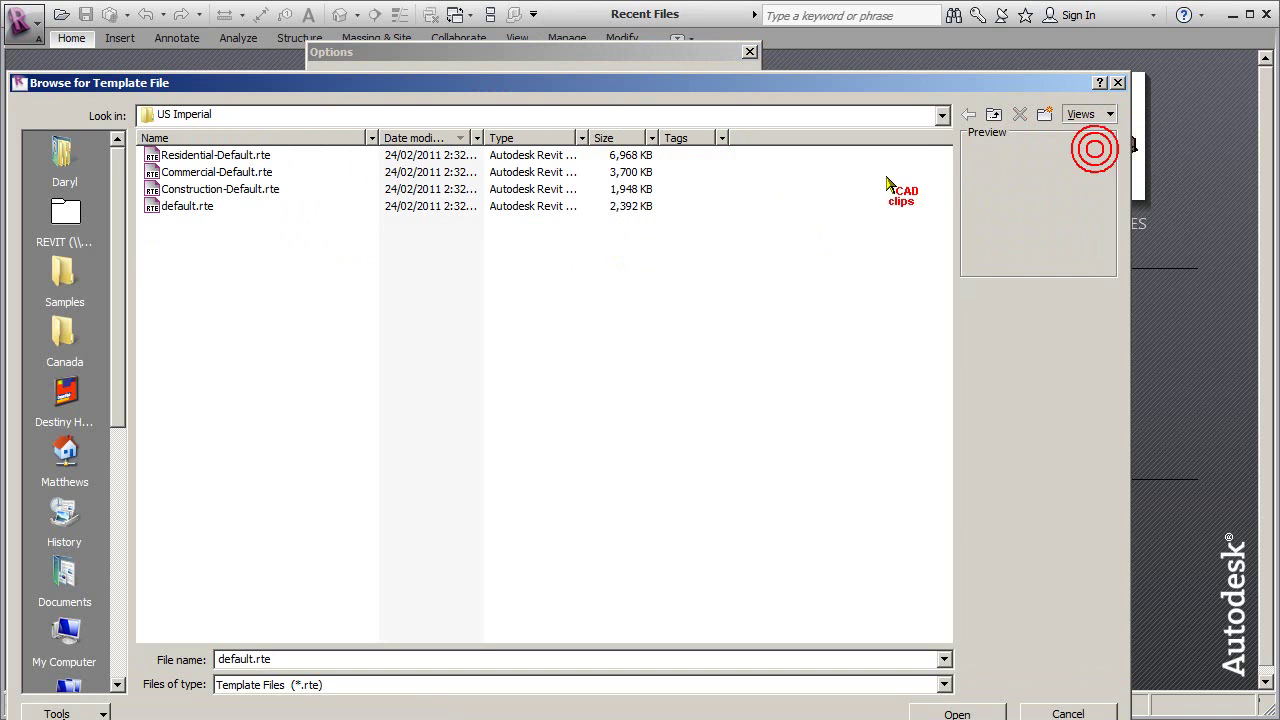
pyautogui.click(942, 115)
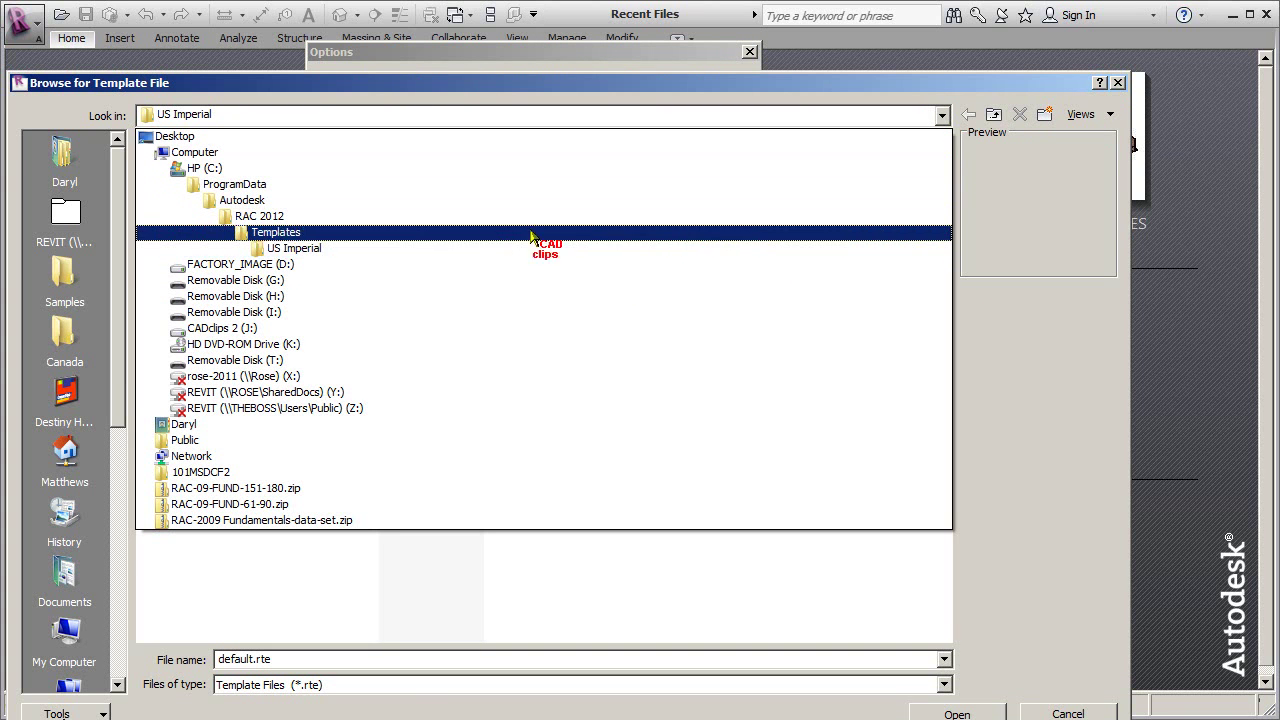
pyautogui.click(276, 233)
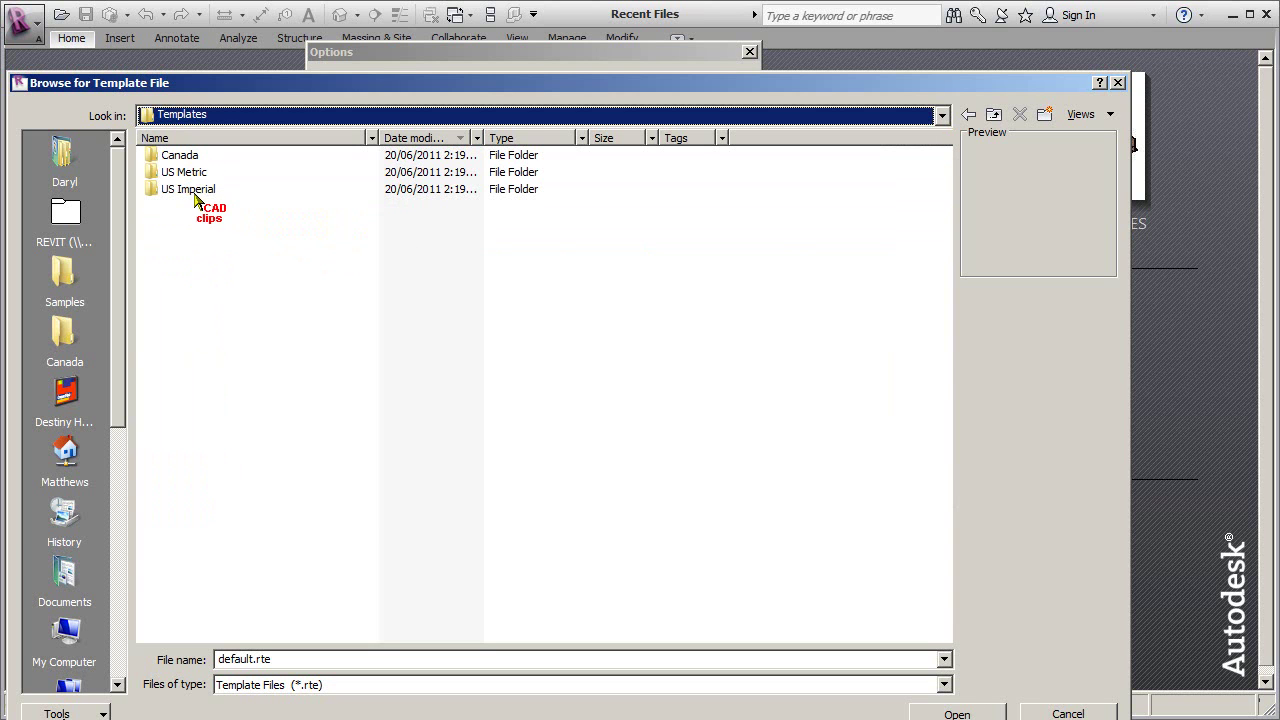
# Check the Canada folder, then pick DefaultMetric.rte from US Metric as the default template
pyautogui.doubleClick(184, 158)
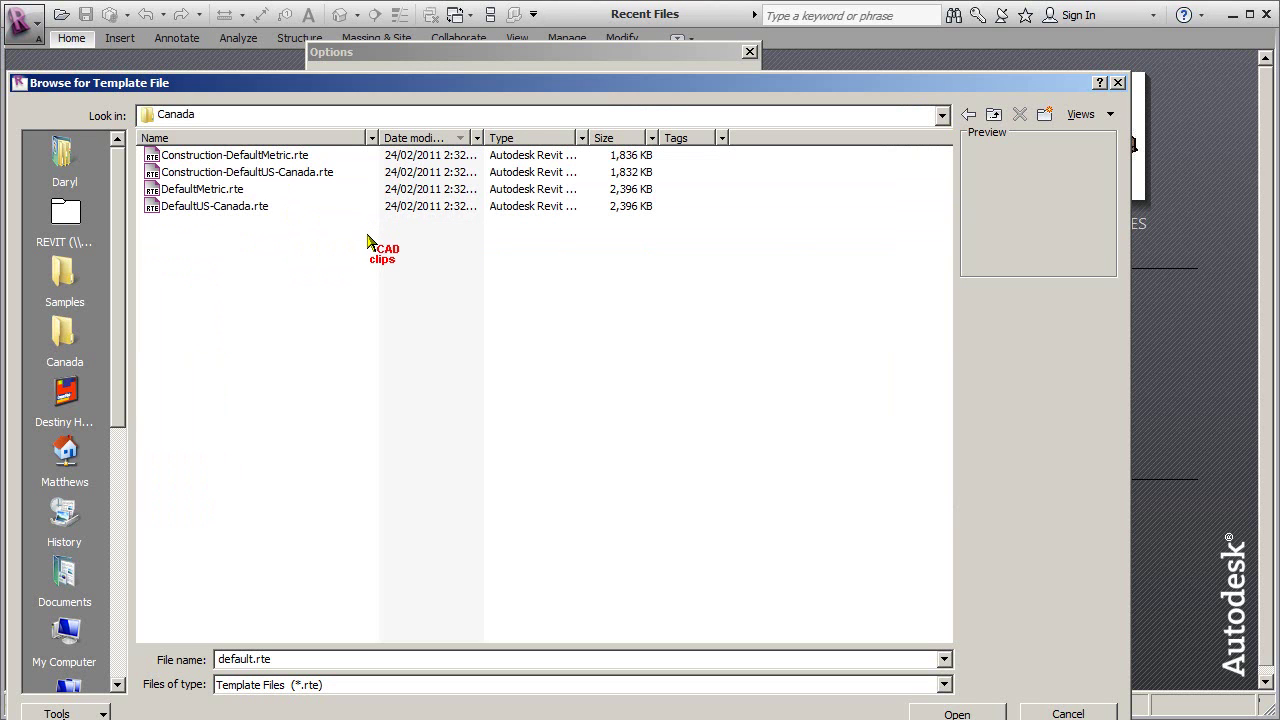
pyautogui.click(994, 114)
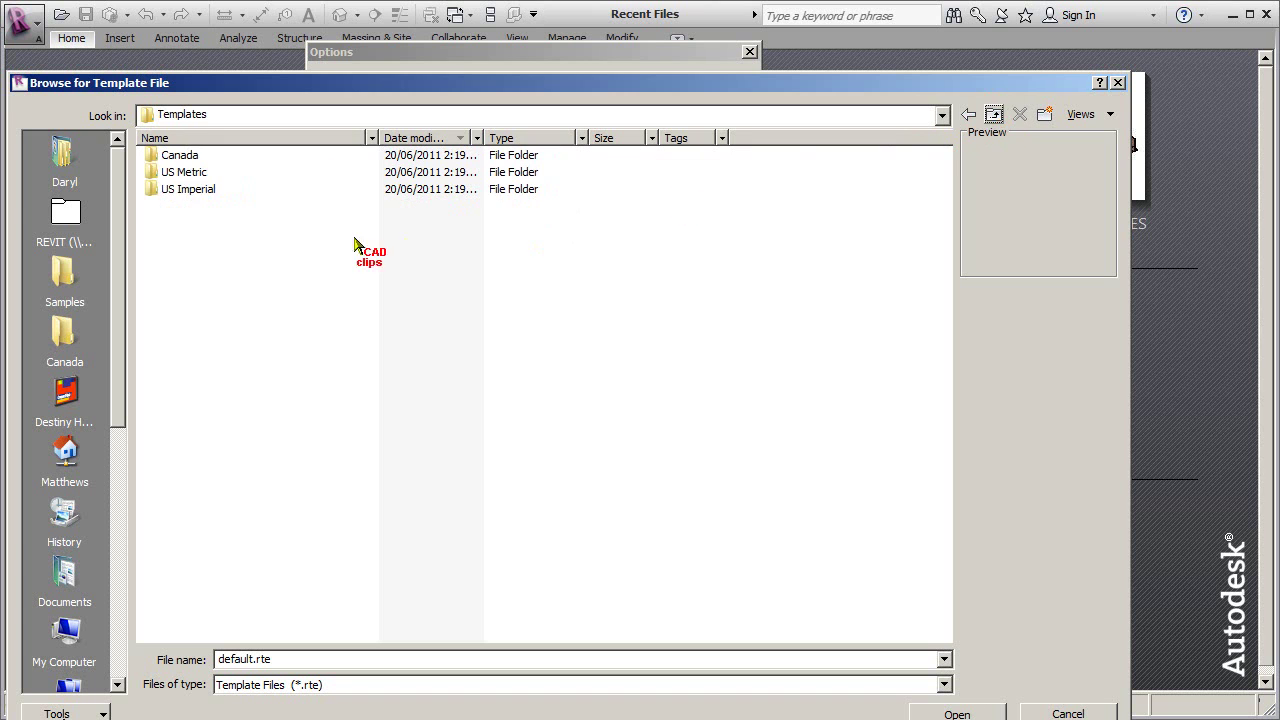
pyautogui.doubleClick(190, 176)
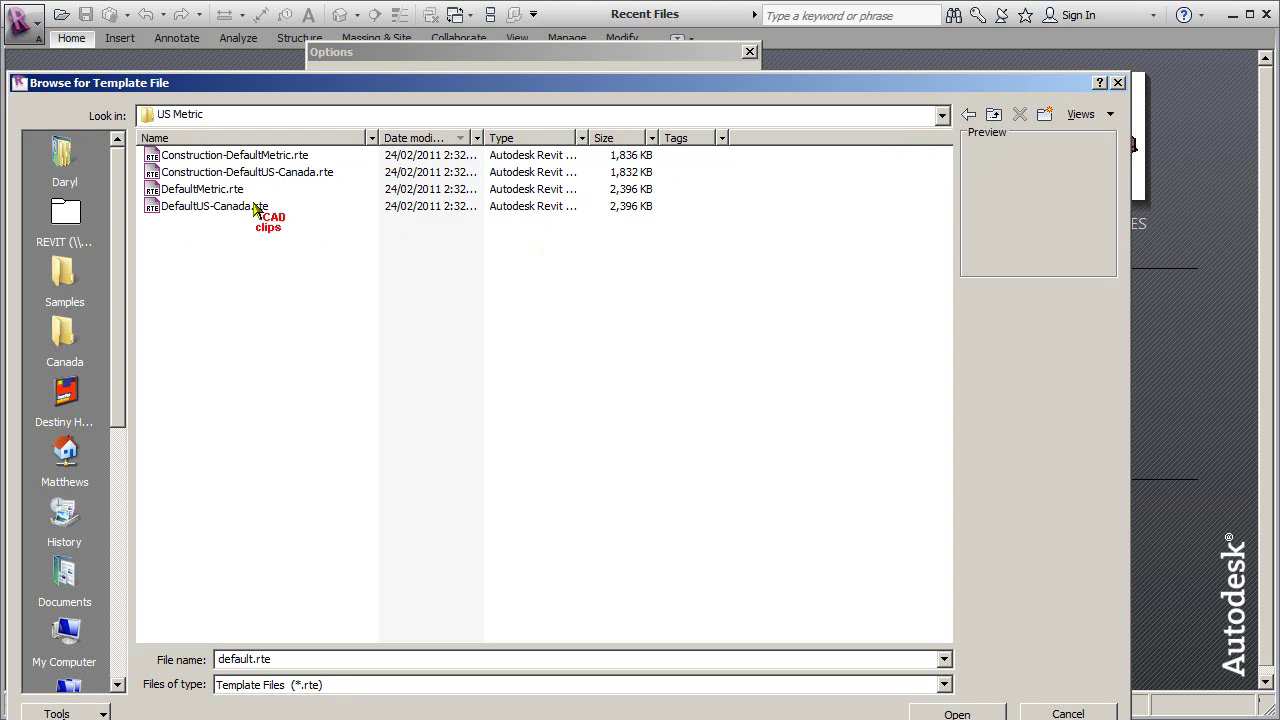
pyautogui.click(223, 190)
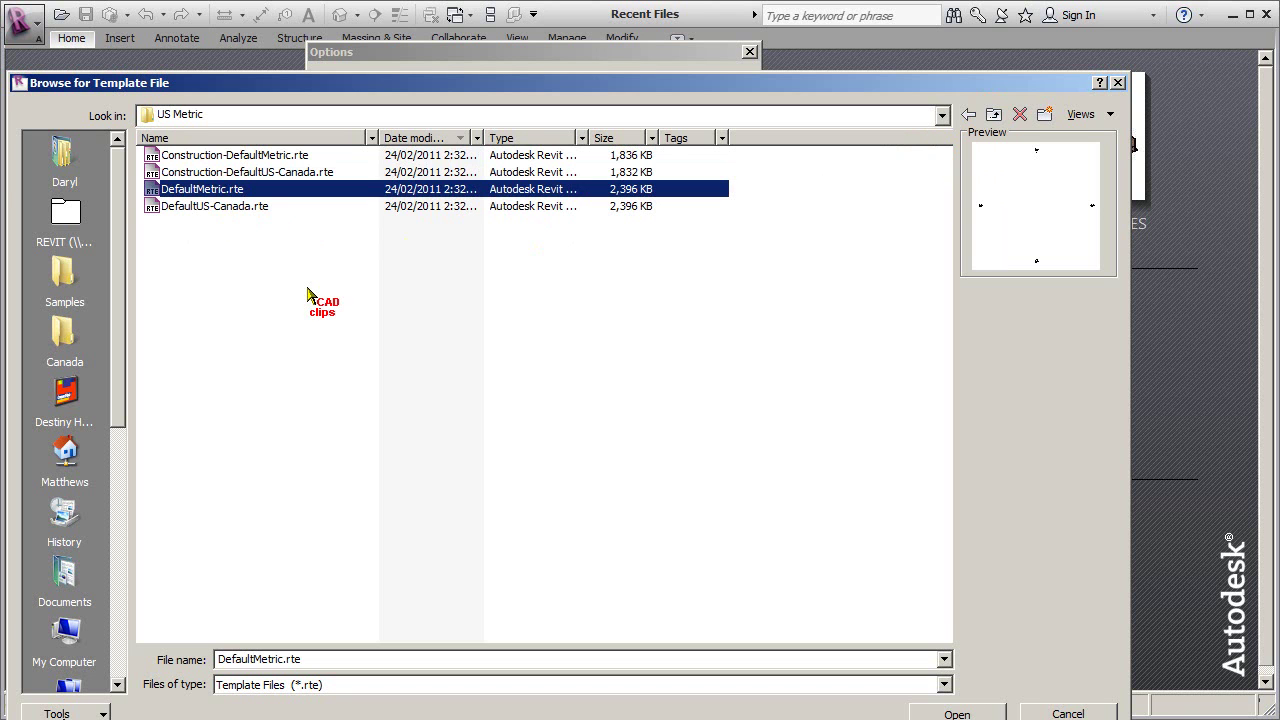
pyautogui.click(952, 711)
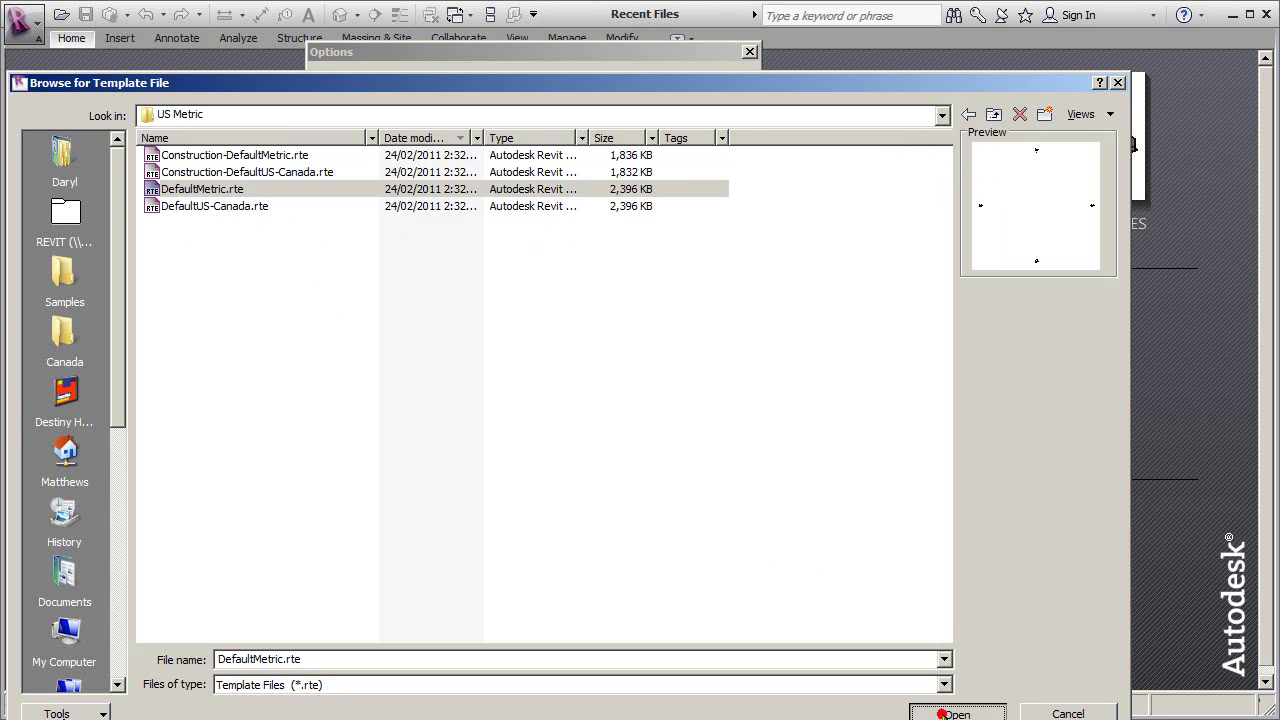
# Check the end of the new default template path, then browse for the template again
pyautogui.click(600, 147)
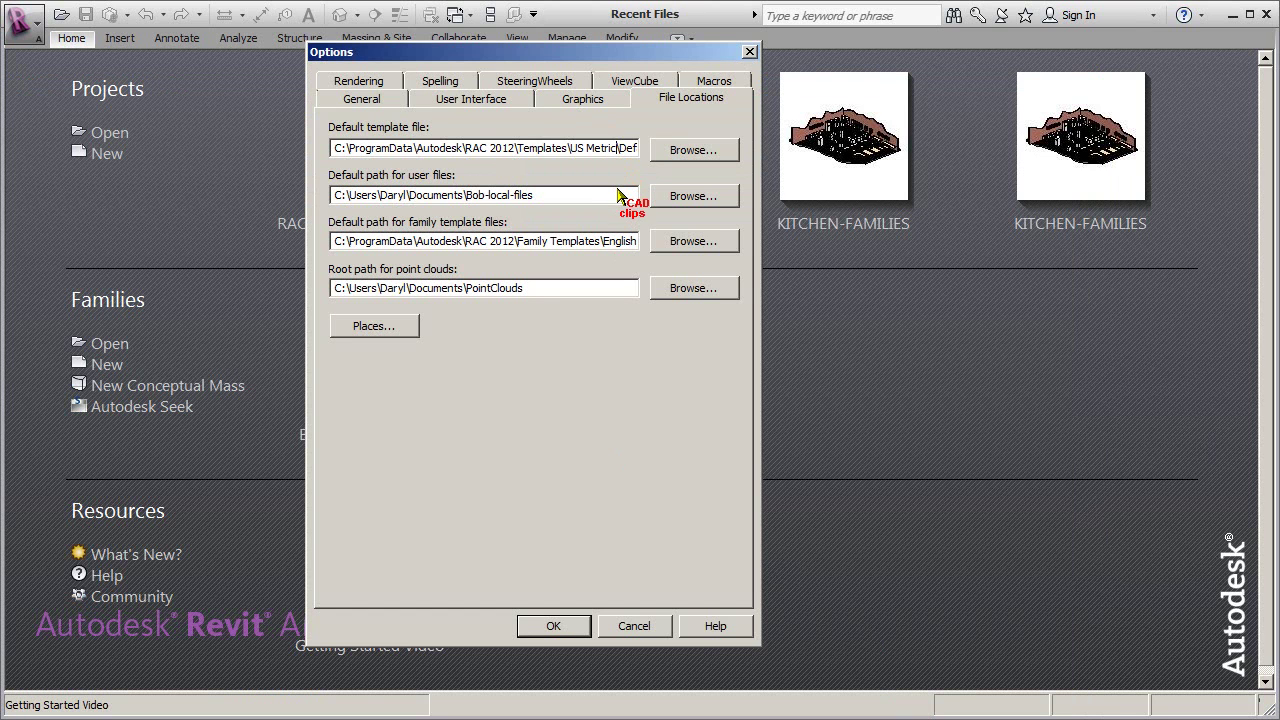
pyautogui.press('End')
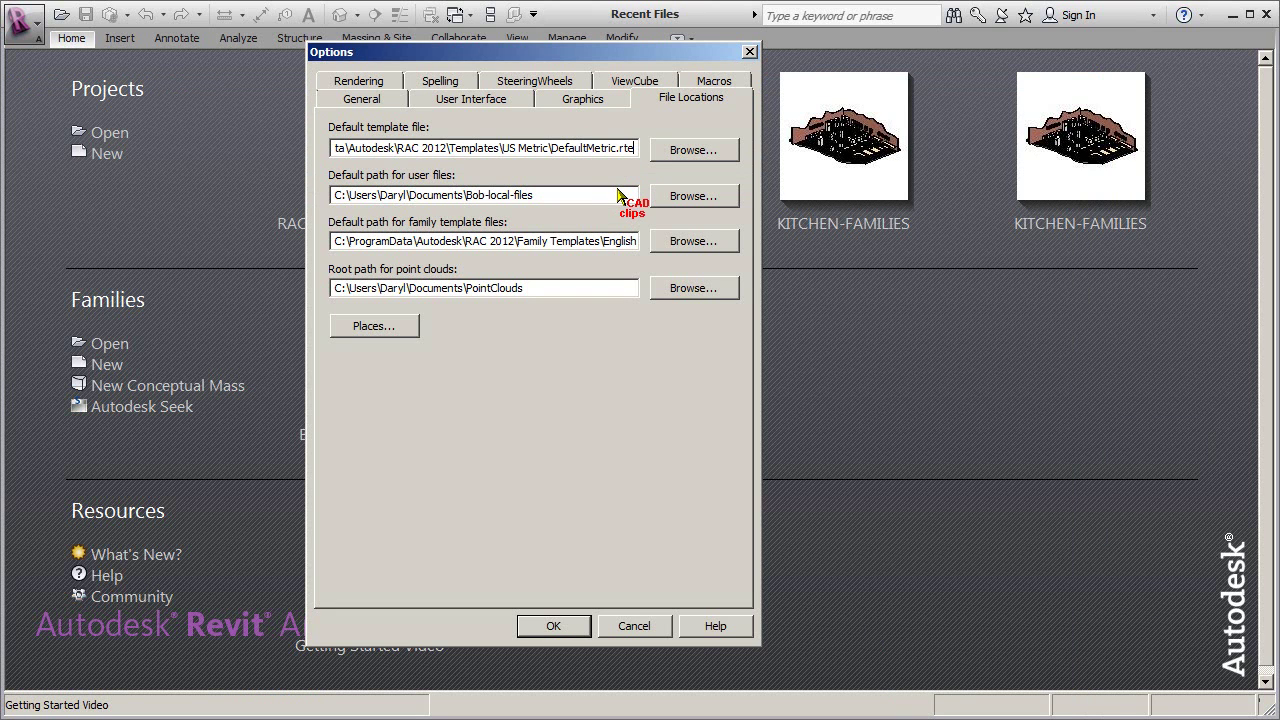
pyautogui.click(695, 150)
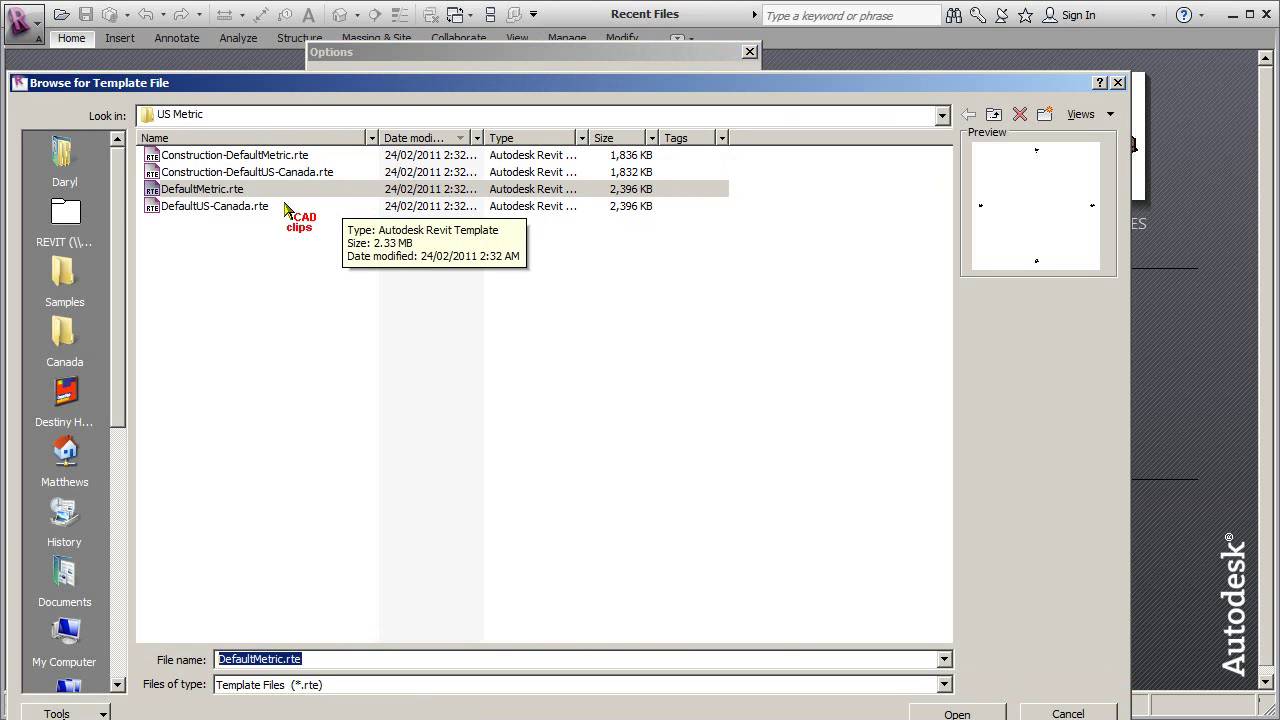
# Check the Canada folder, then select default.rte from the US Imperial templates folder
pyautogui.click(240, 207)
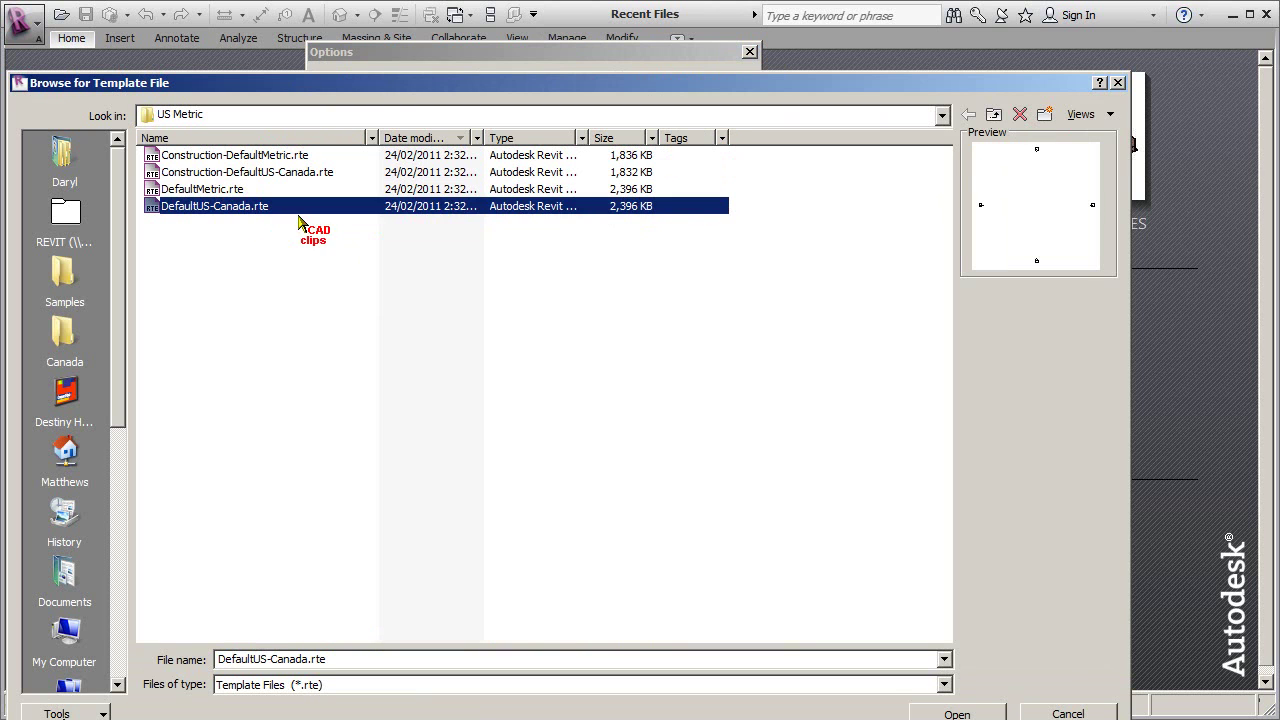
pyautogui.click(993, 115)
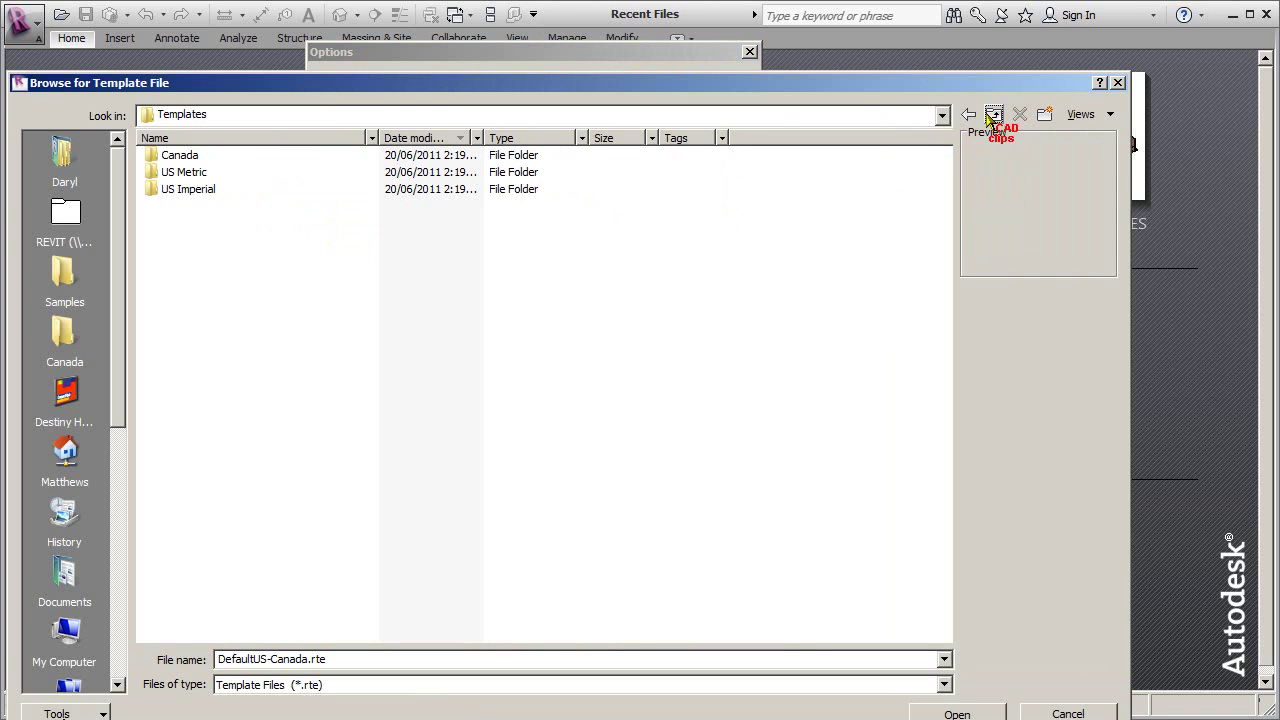
pyautogui.doubleClick(180, 157)
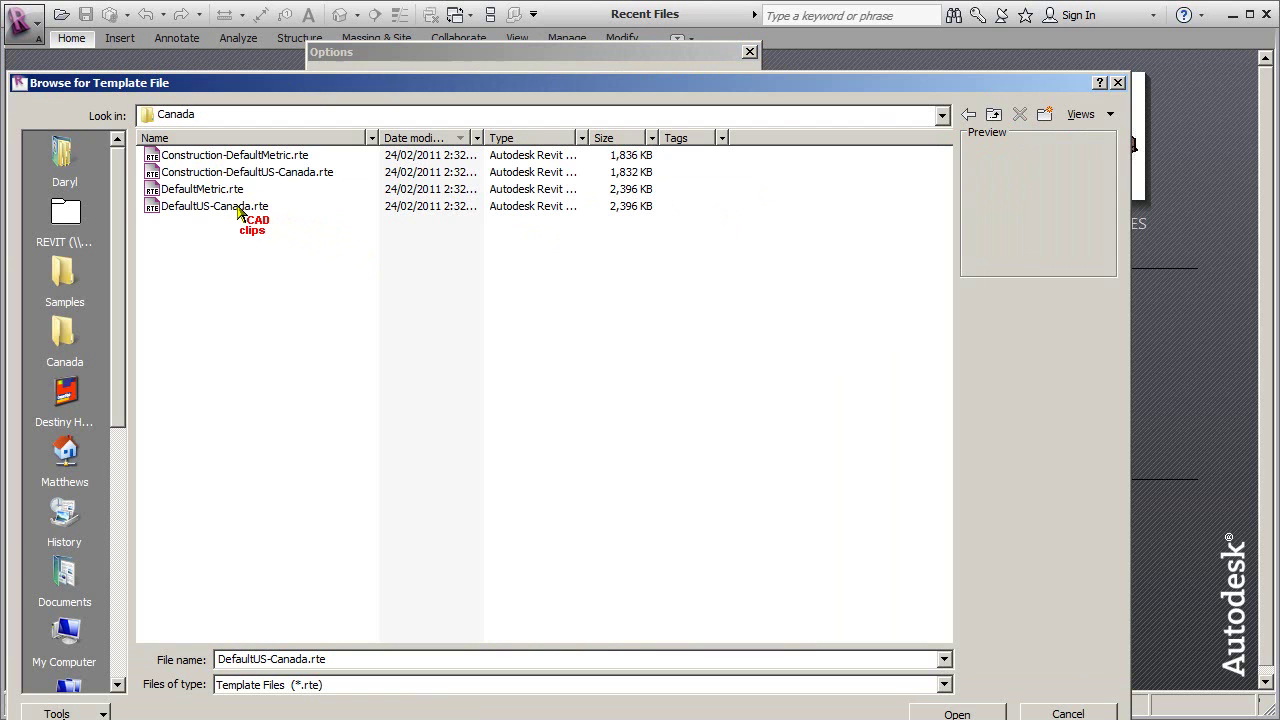
pyautogui.click(994, 115)
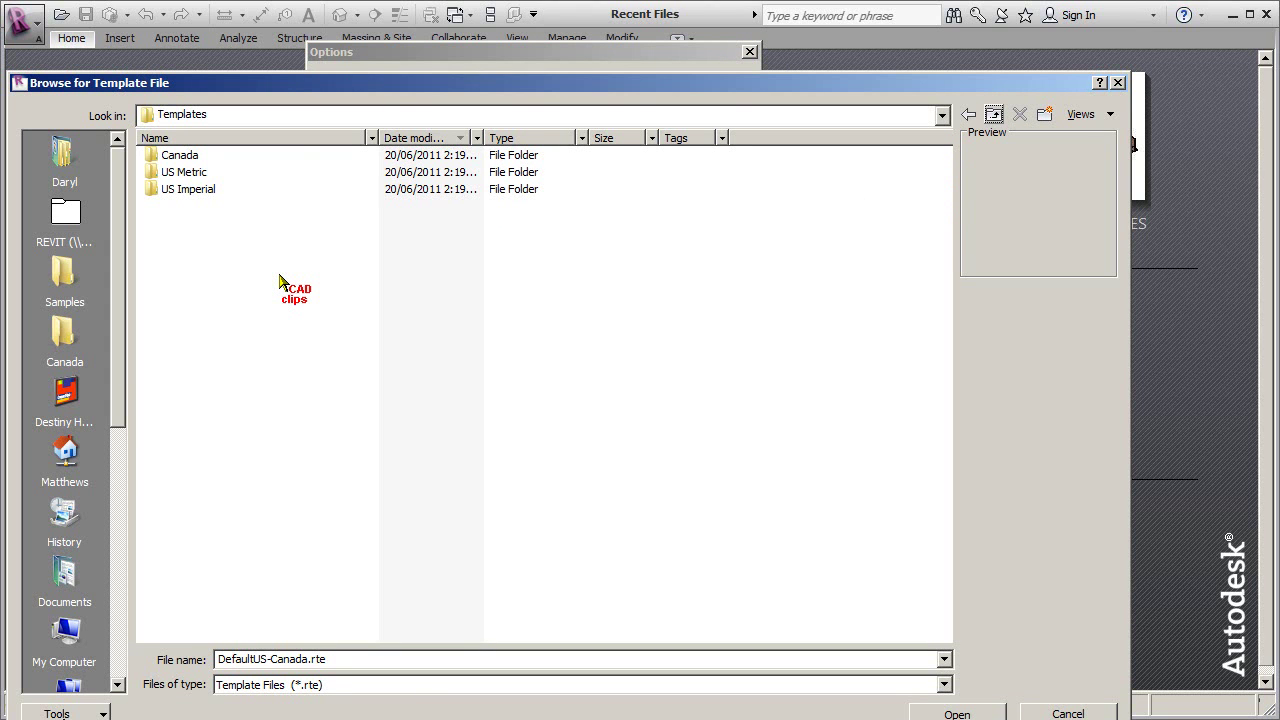
pyautogui.moveTo(294, 89); pyautogui.dragTo(312, 82)
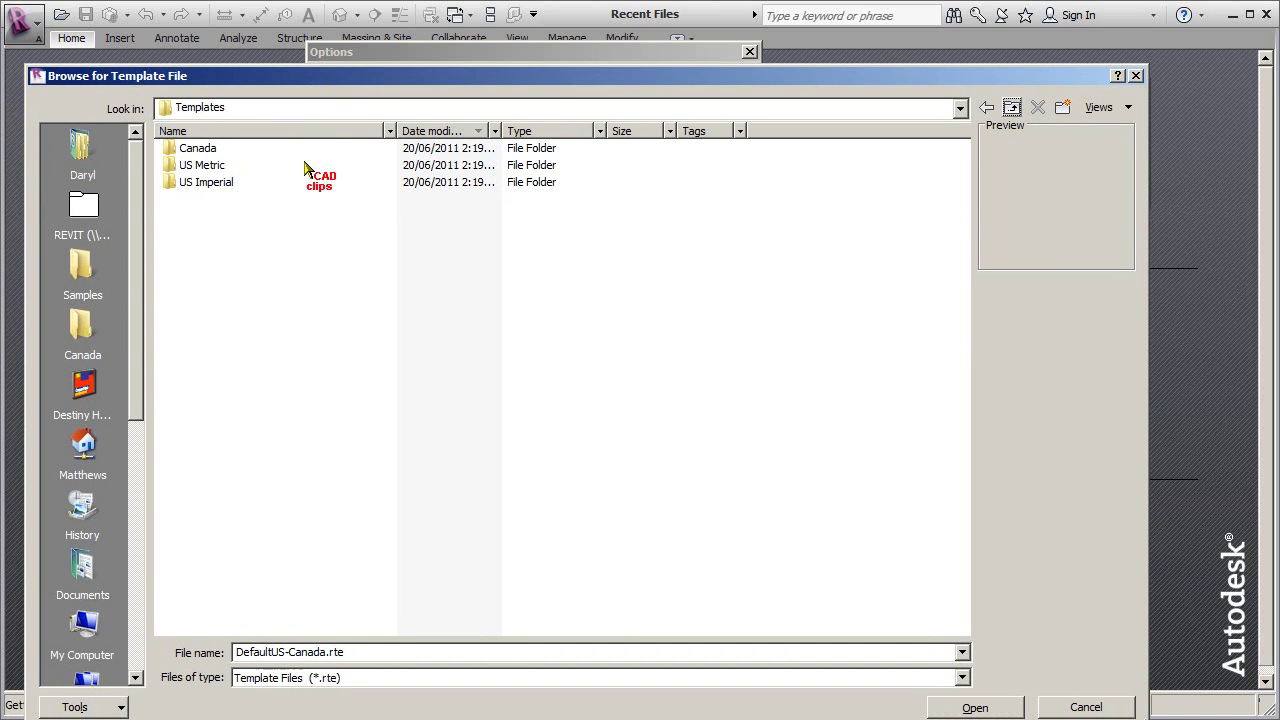
pyautogui.doubleClick(190, 182)
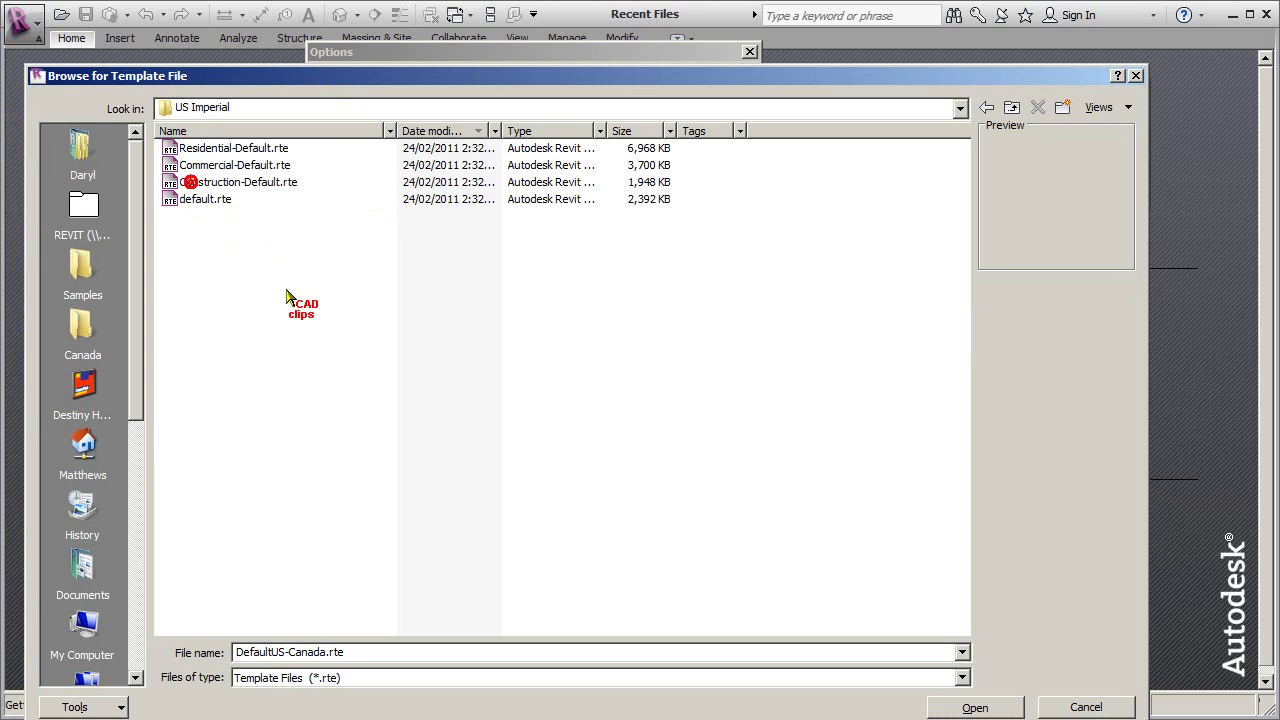
pyautogui.click(205, 199)
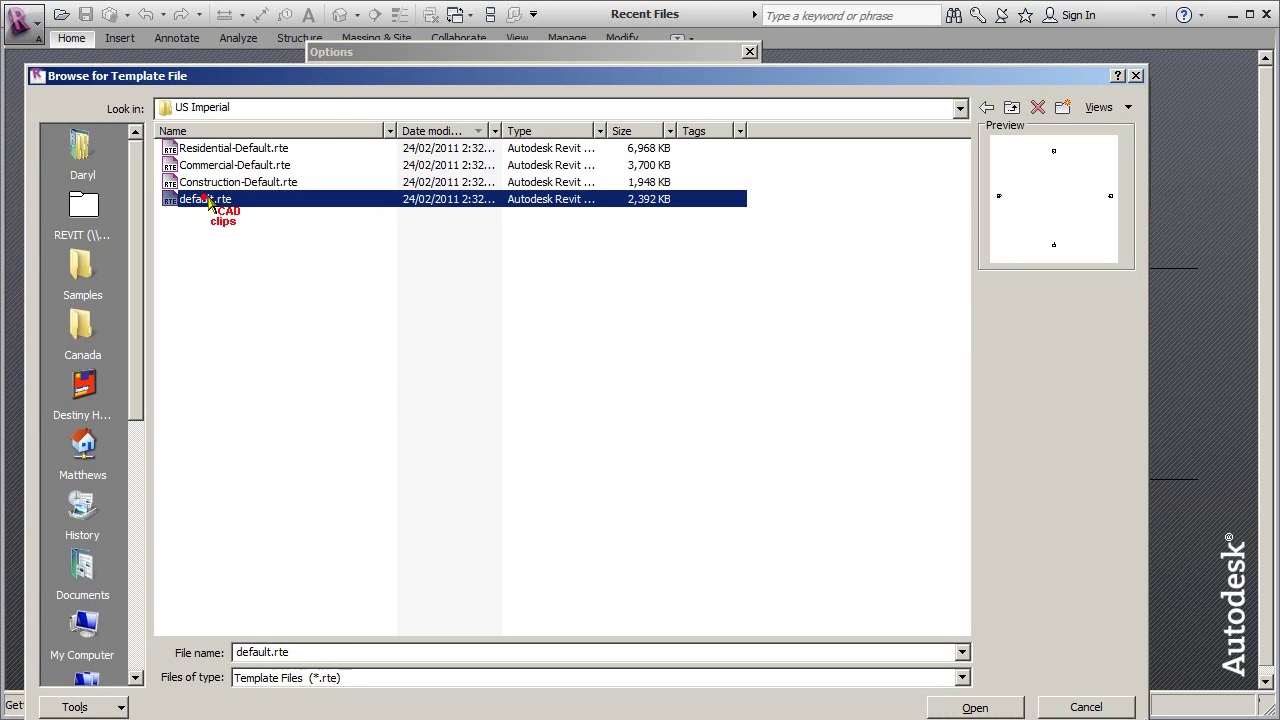
pyautogui.click(975, 708)
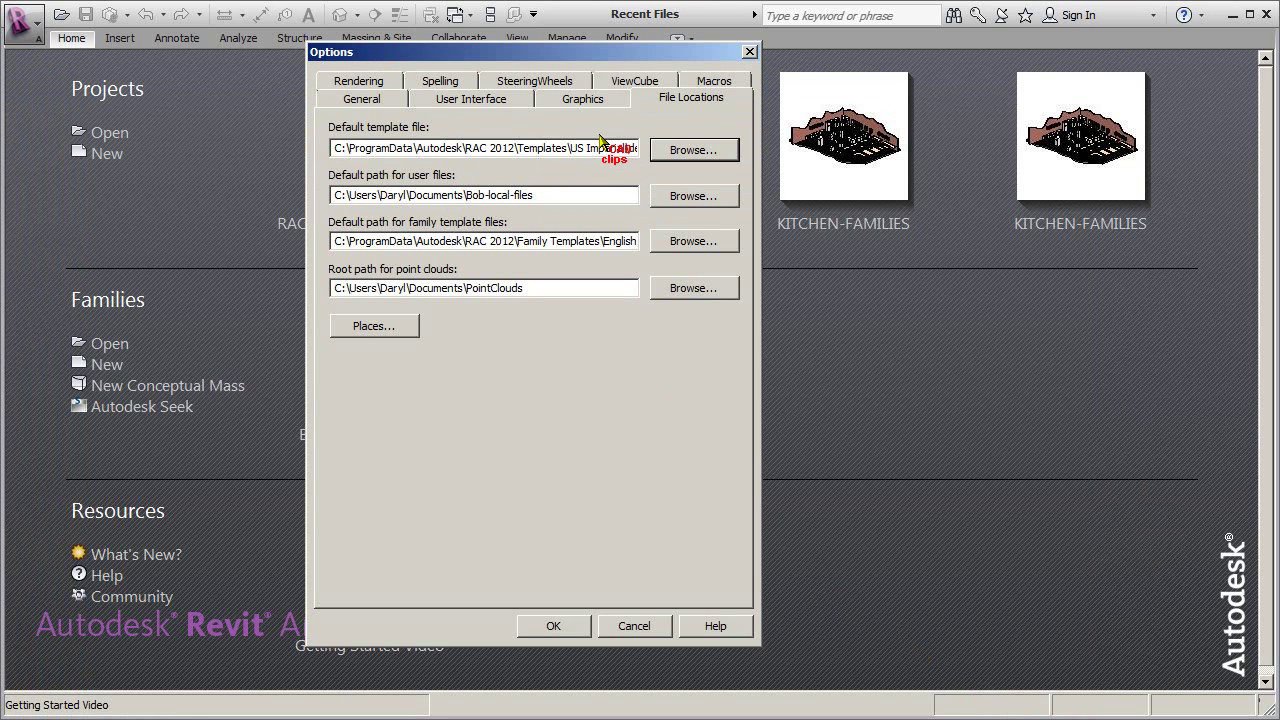
# Confirm the default template path ends in US Imperial\default.rte, then move the Options window left
pyautogui.click(597, 146)
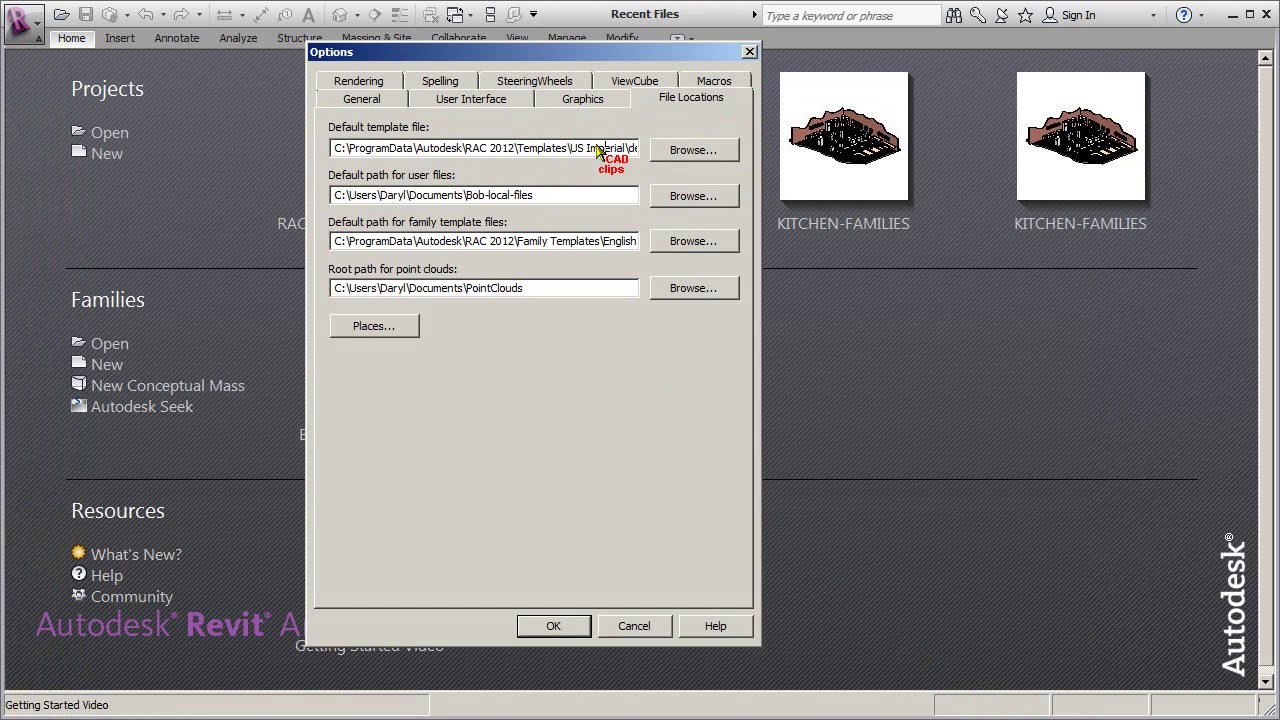
pyautogui.press('End')
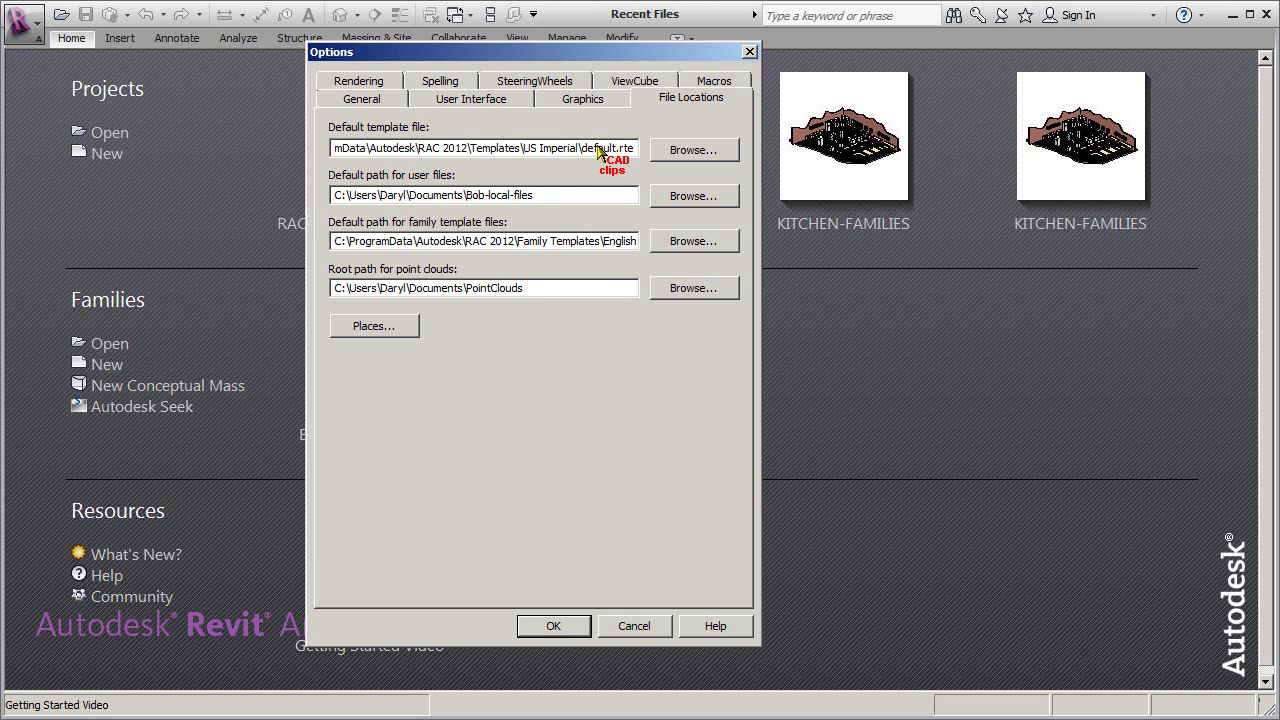
pyautogui.moveTo(581, 148); pyautogui.dragTo(668, 150)
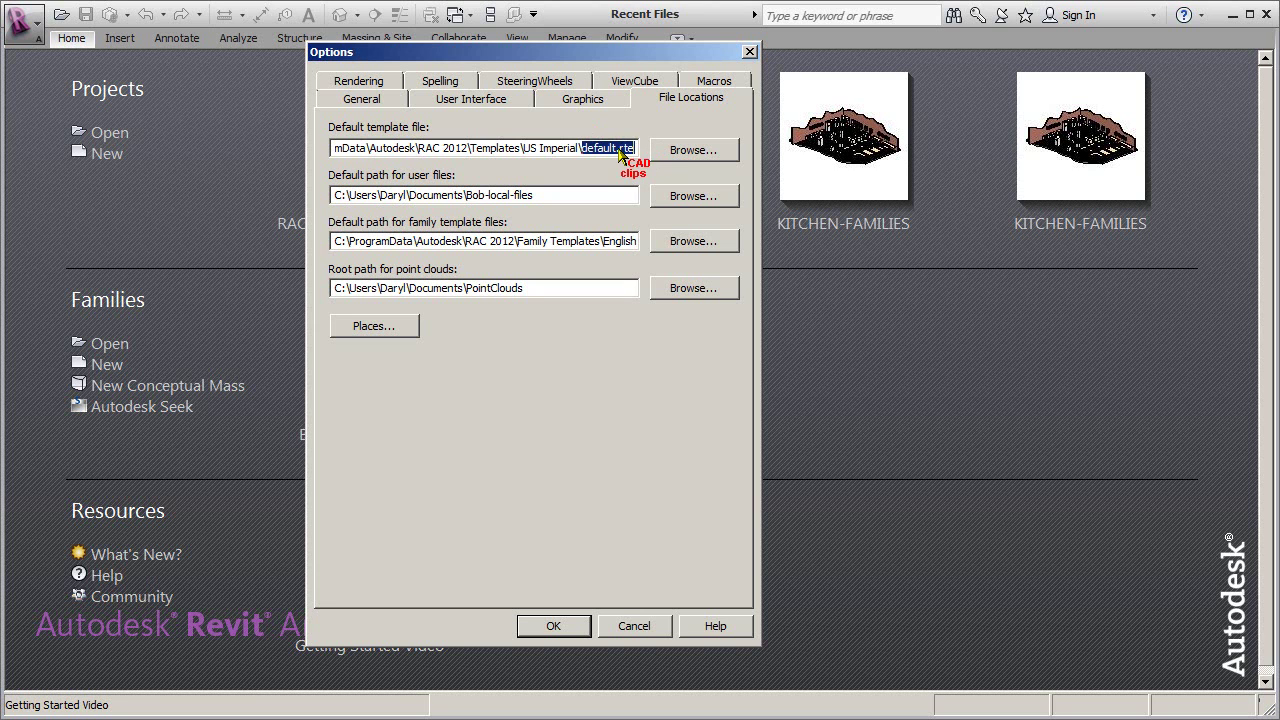
pyautogui.moveTo(621, 148); pyautogui.dragTo(641, 150)
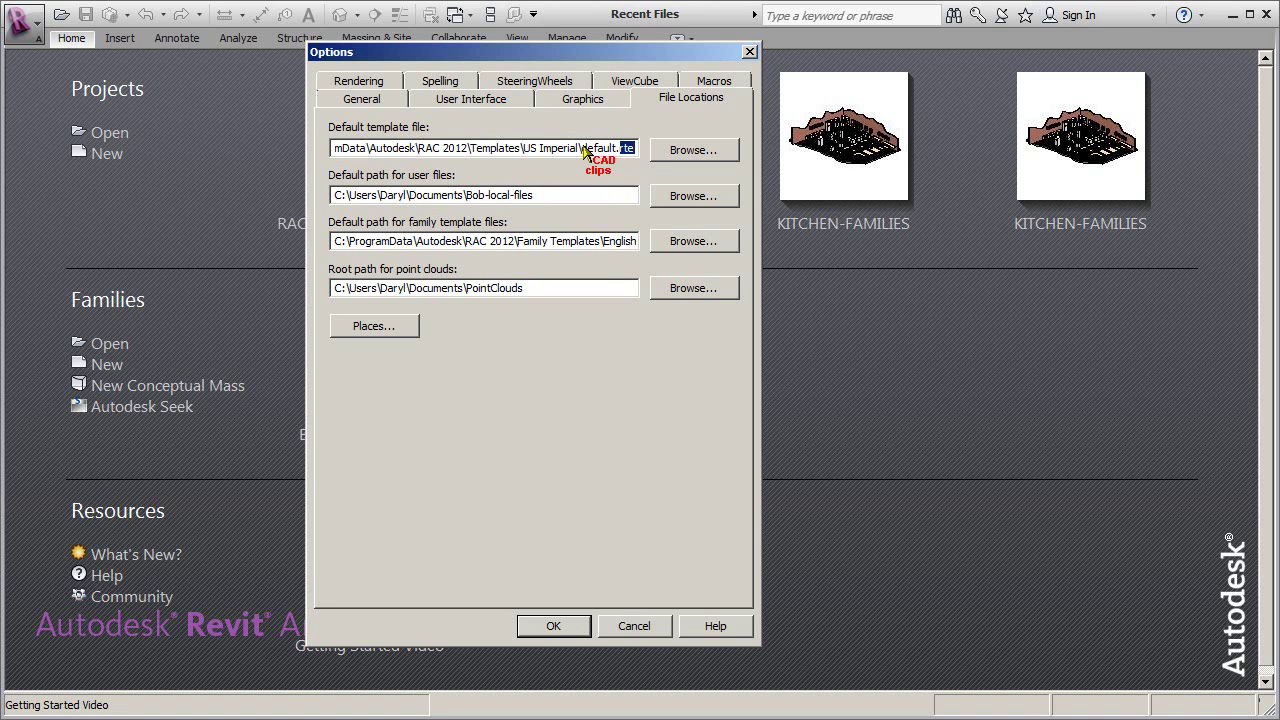
pyautogui.moveTo(582, 149); pyautogui.dragTo(643, 152)
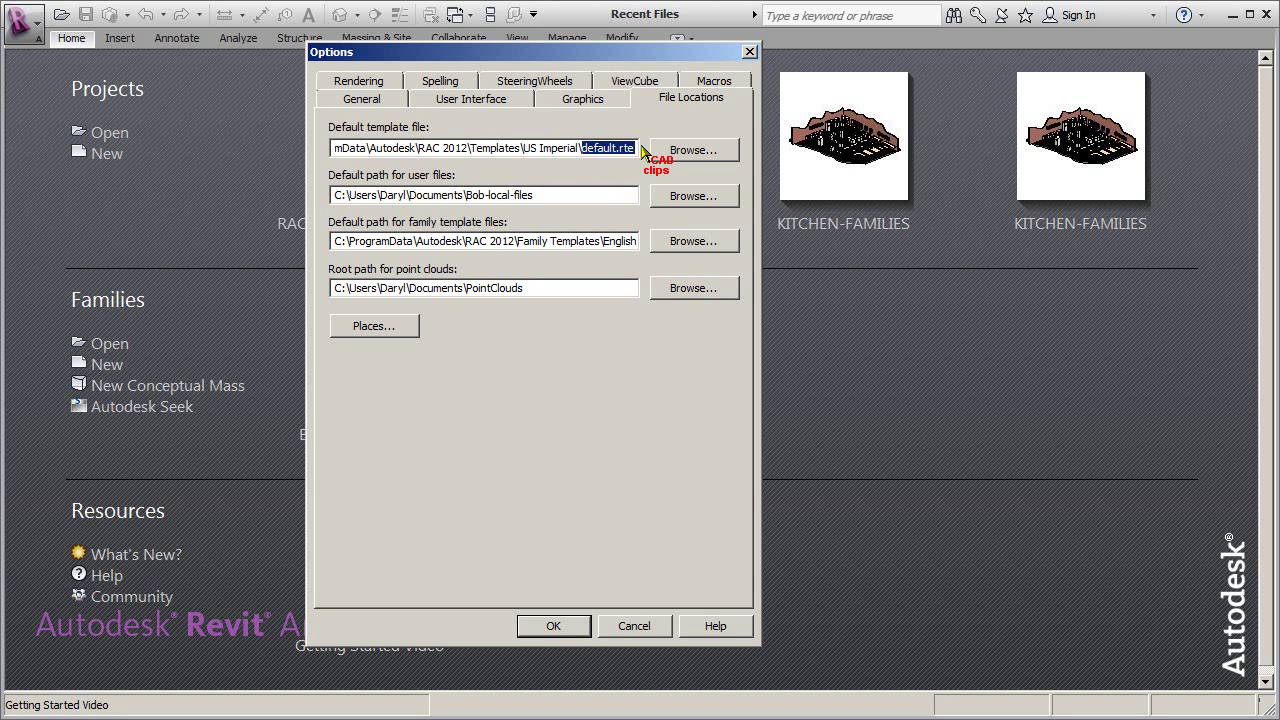
pyautogui.click(568, 152)
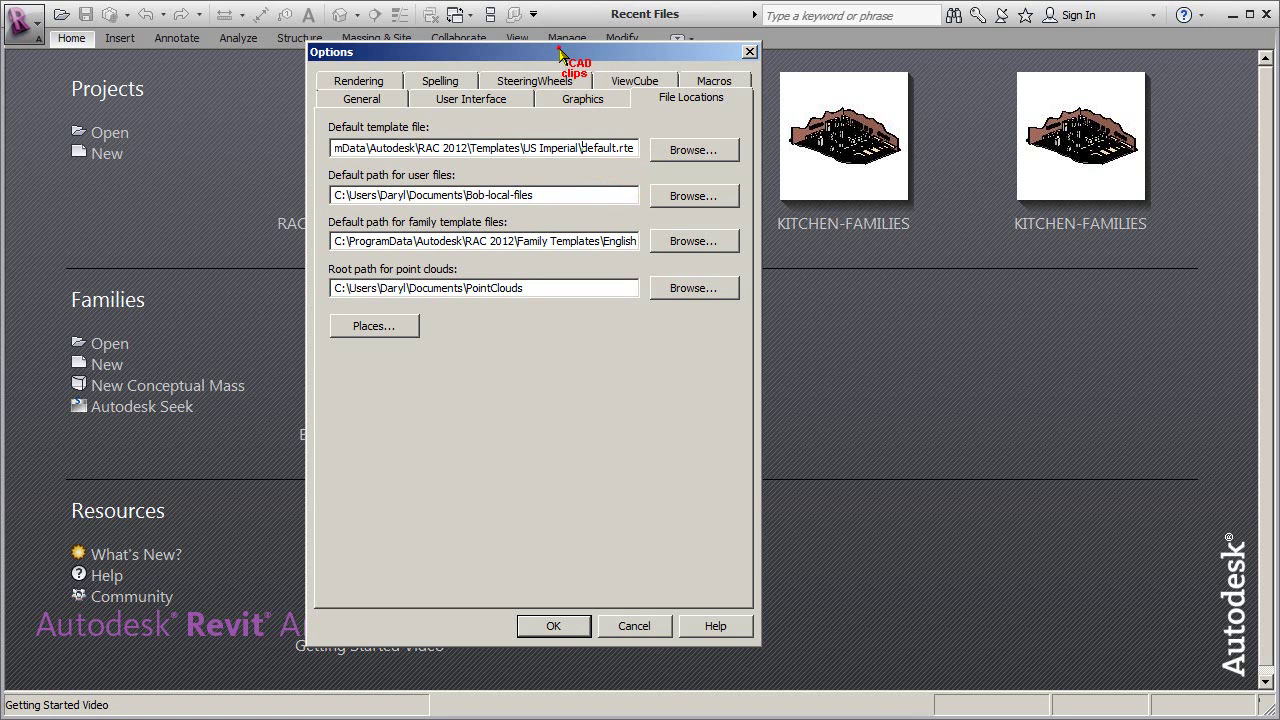
pyautogui.moveTo(560, 53); pyautogui.dragTo(493, 55)
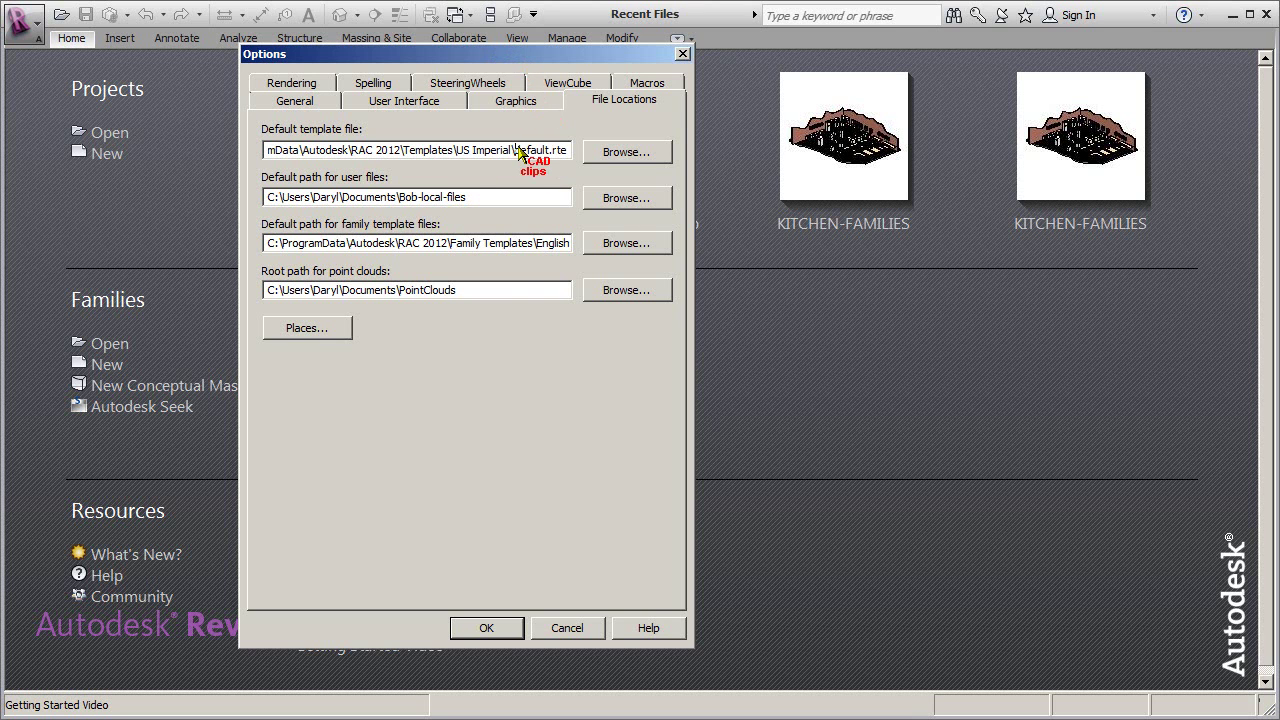
pyautogui.click(490, 628)
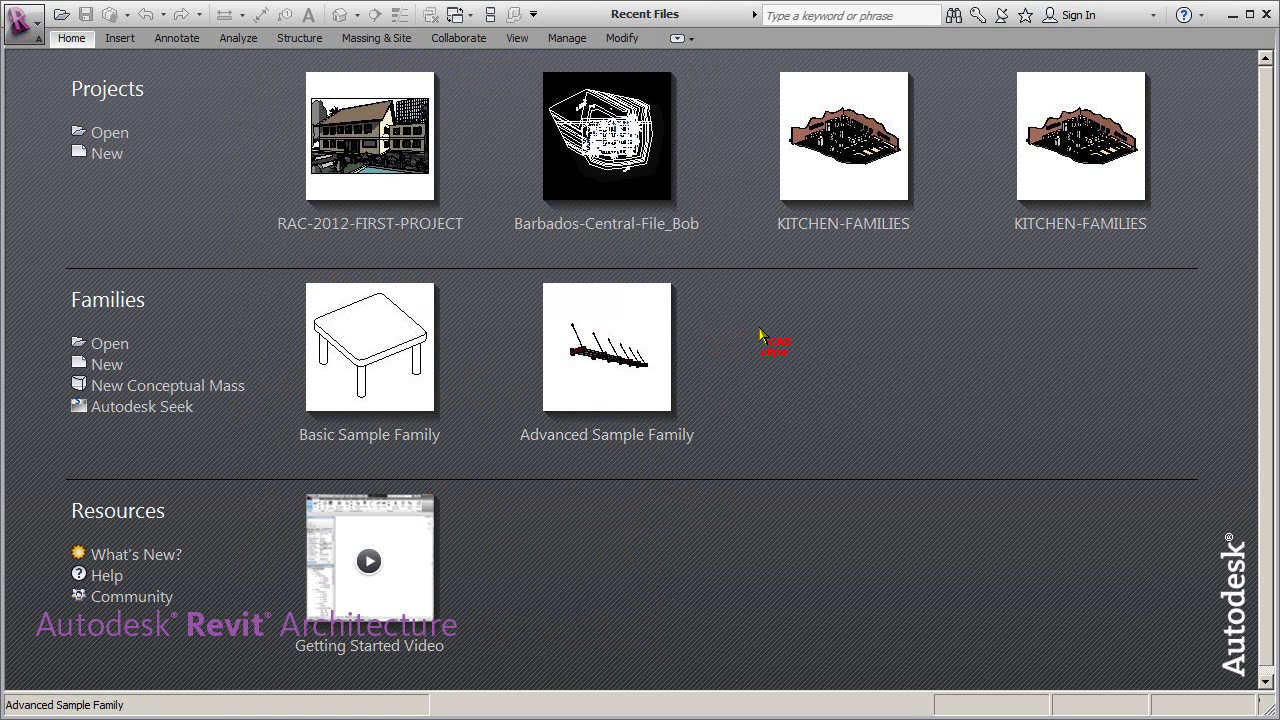